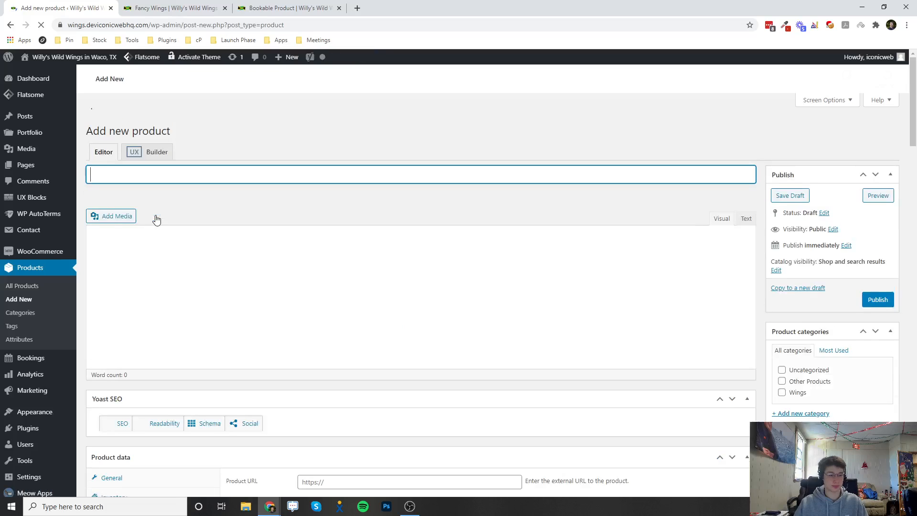
- Close the Fancy Wings and Bookable Product browser tabs and name the new product "Subscription Product"
left_click(225, 8)
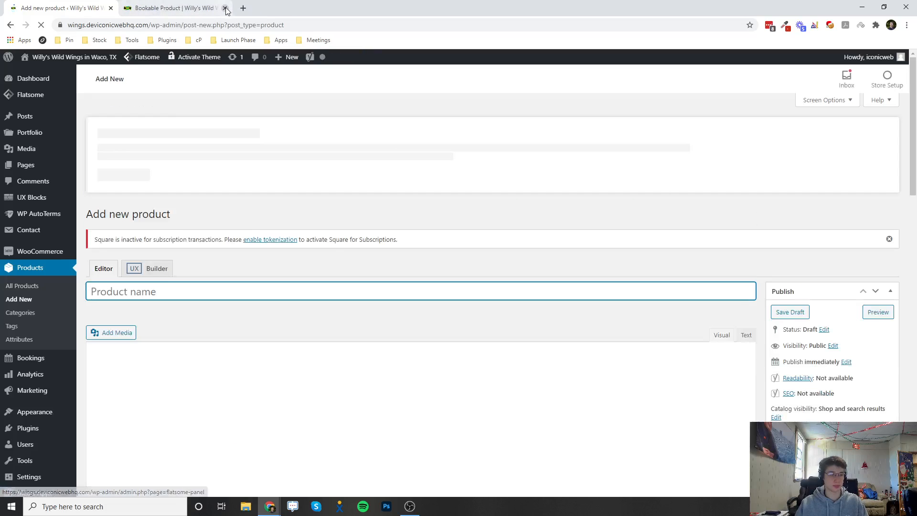
left_click(225, 8)
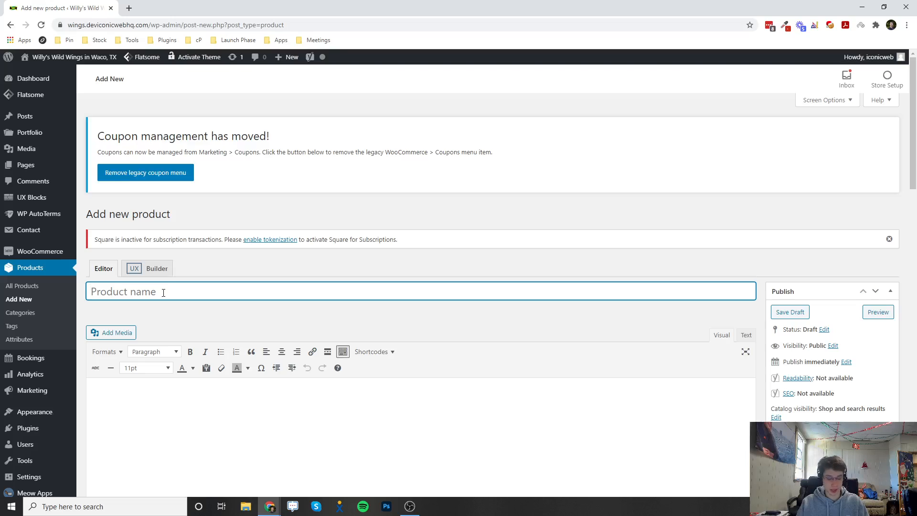
type("S")
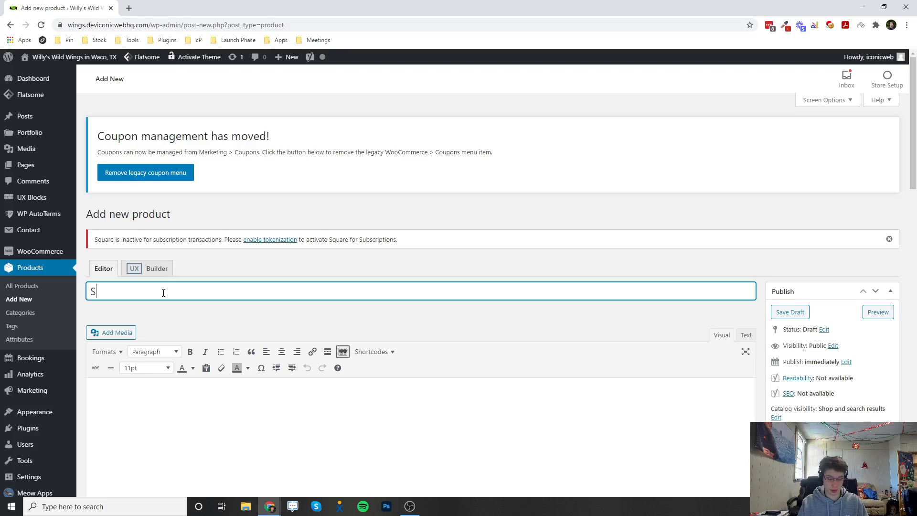
type("ubscrip")
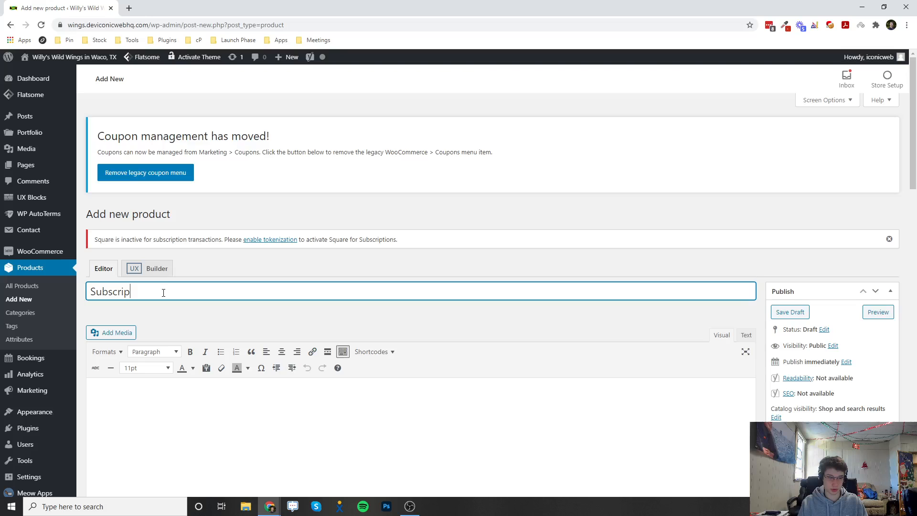
type("tion Product")
- Set the product type in the product data to Simple subscription
scroll(247, 340, "down", 4)
scroll(247, 339, "down", 7)
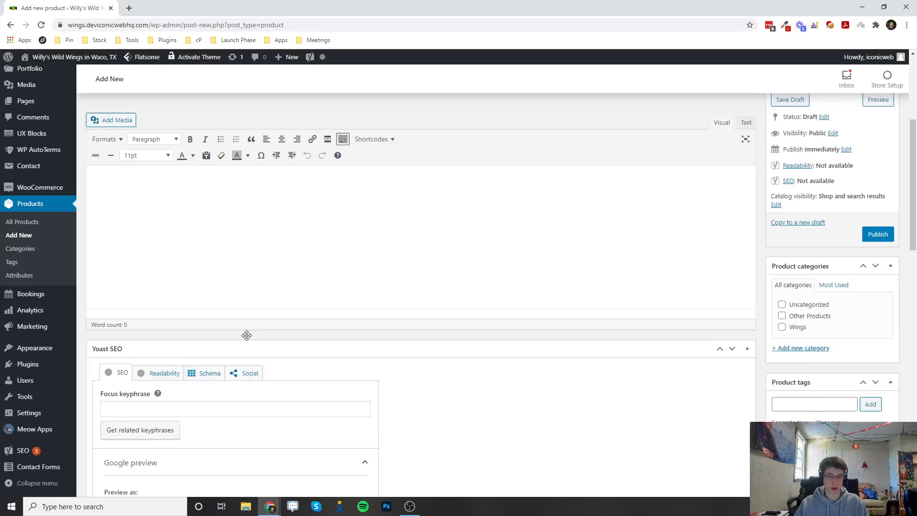
scroll(798, 132, "up", 6)
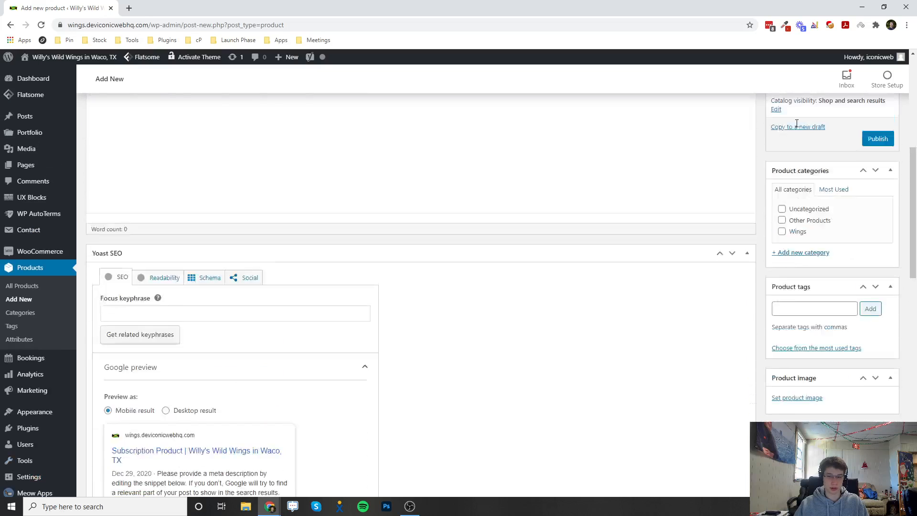
scroll(796, 292, "down", 15)
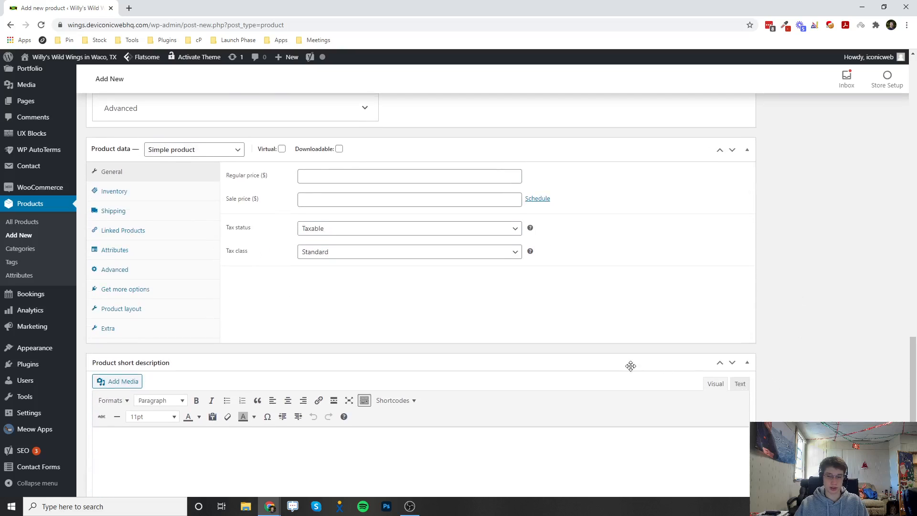
scroll(160, 297, "up", 2)
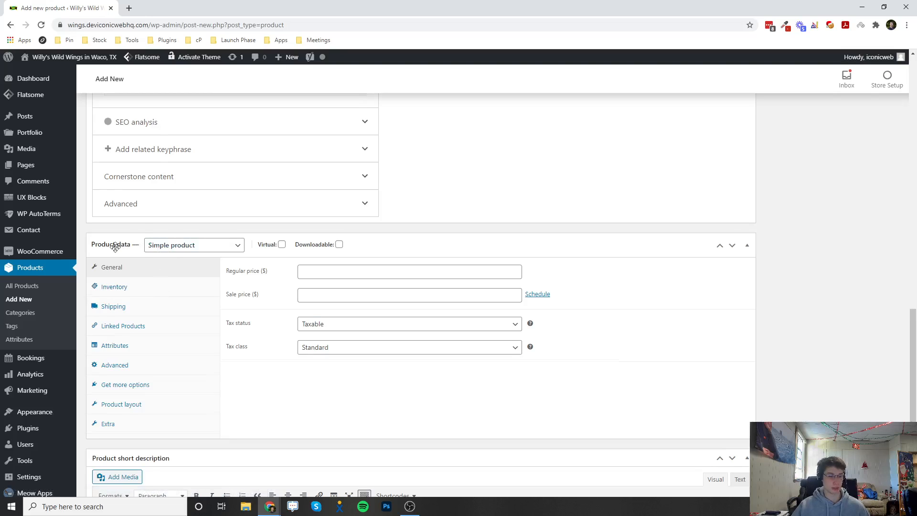
scroll(114, 246, "down", 1)
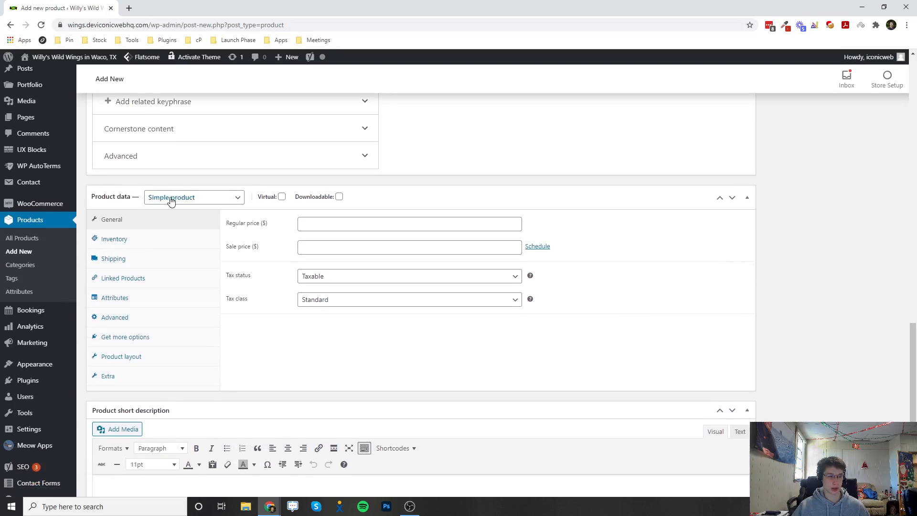
left_click(213, 199)
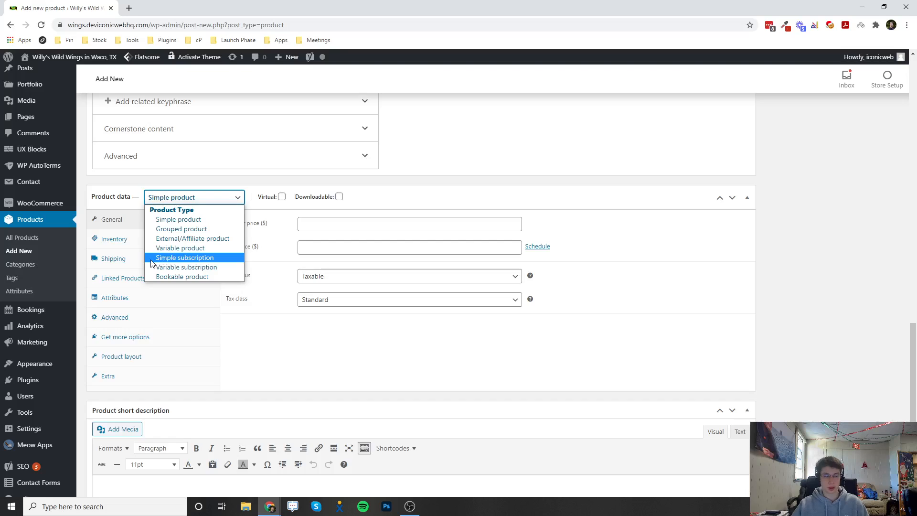
left_click(150, 260)
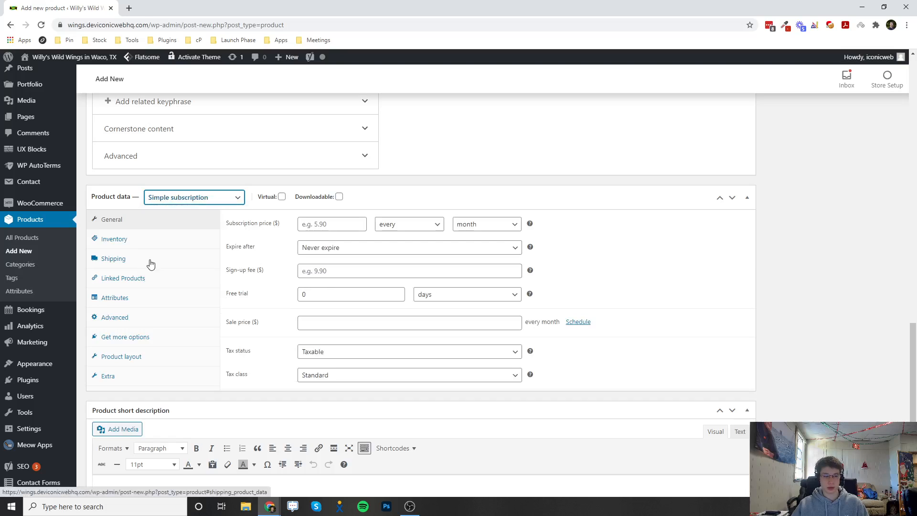
left_click(164, 198)
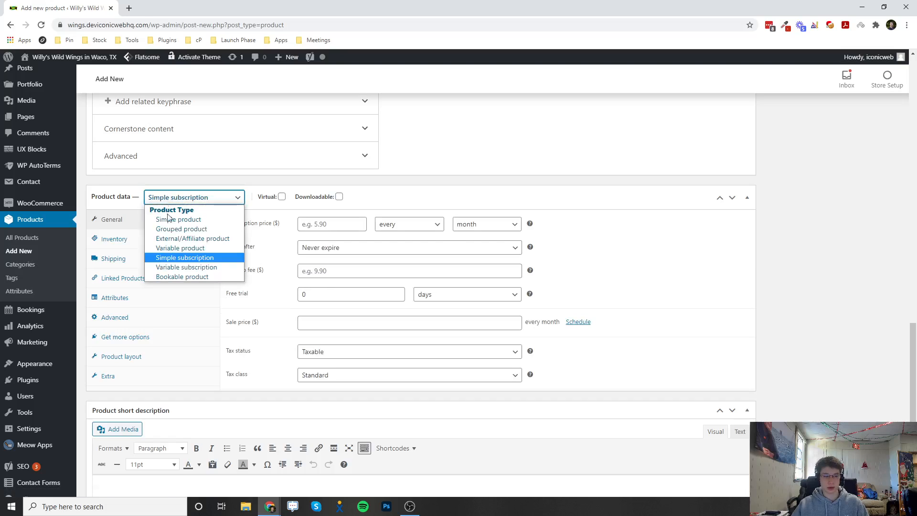
left_click(170, 257)
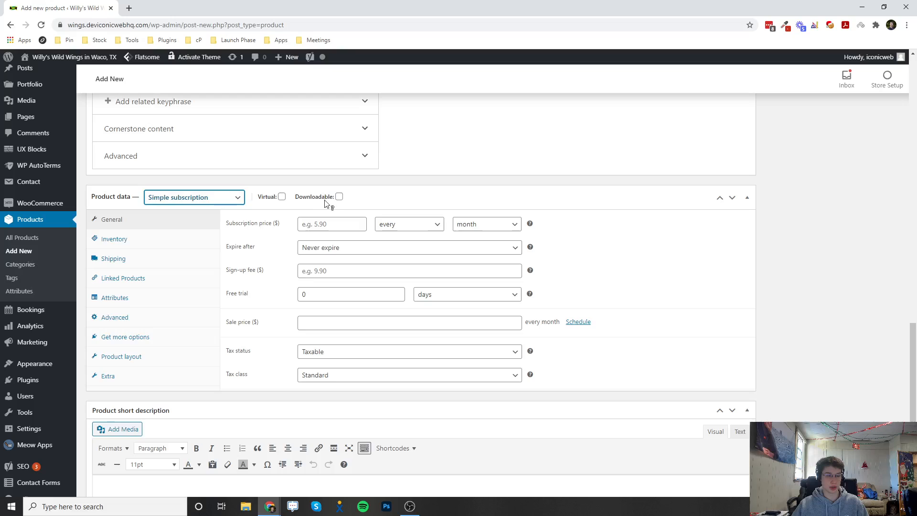
- Try out the Virtual and Downloadable options on the subscription product
left_click(282, 196)
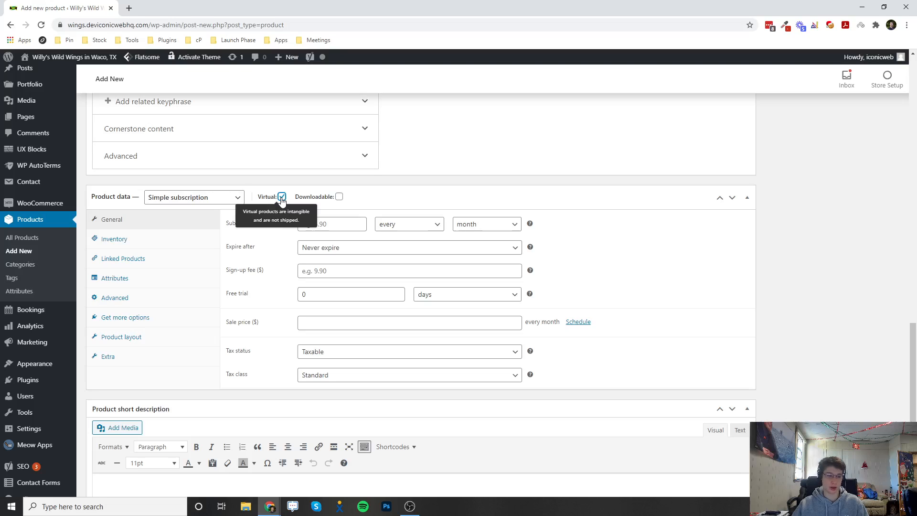
left_click(282, 197)
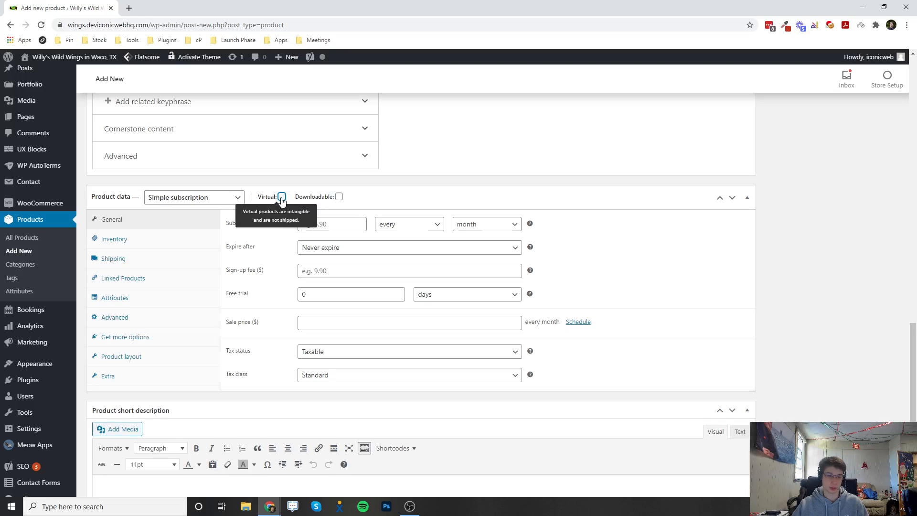
left_click(282, 197)
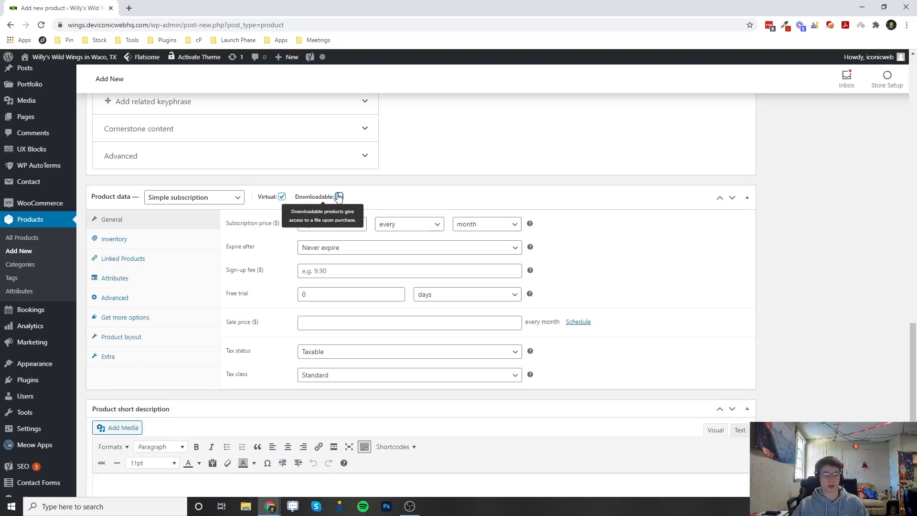
left_click(339, 197)
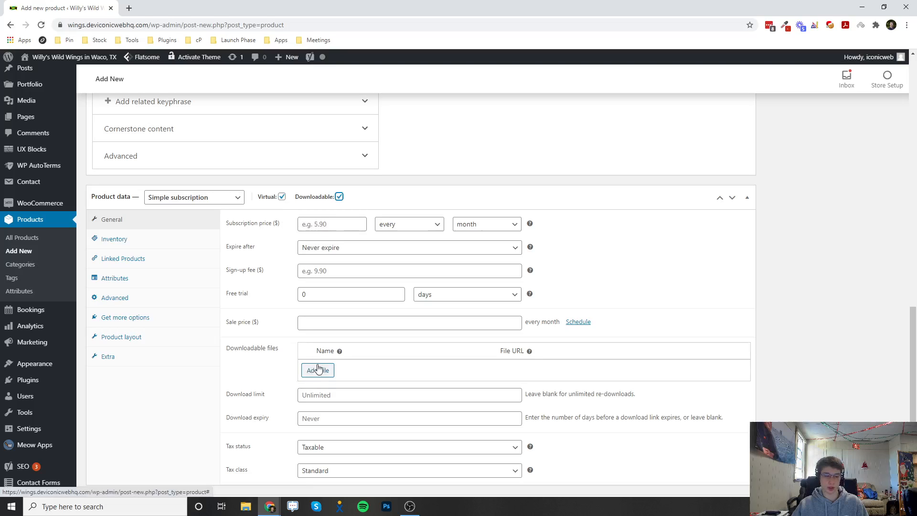
left_click(339, 196)
left_click(281, 196)
left_click(434, 192)
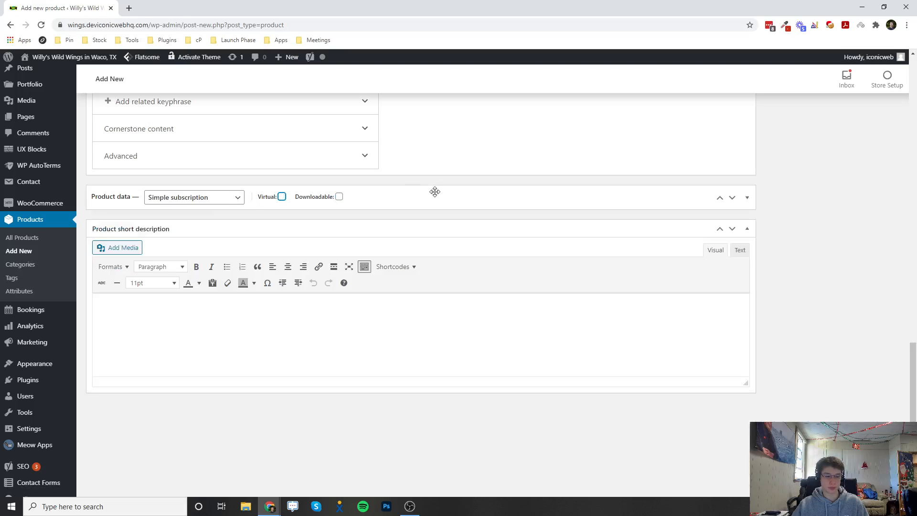
left_click(434, 192)
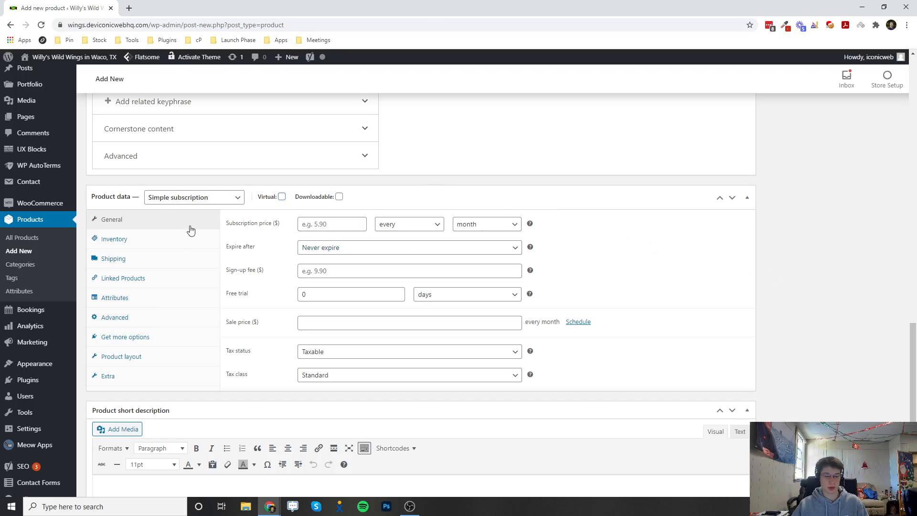
- Set the subscription price to $30, billed every 5th week
left_click(318, 225)
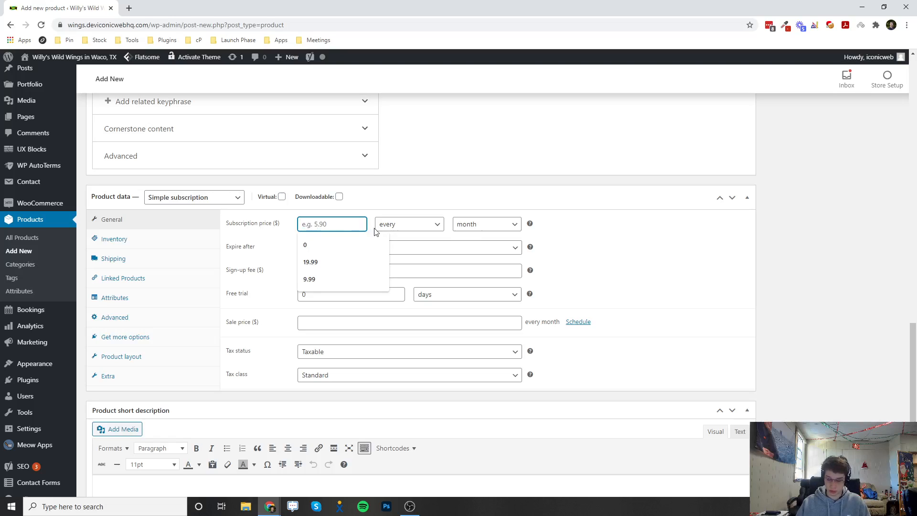
type("30")
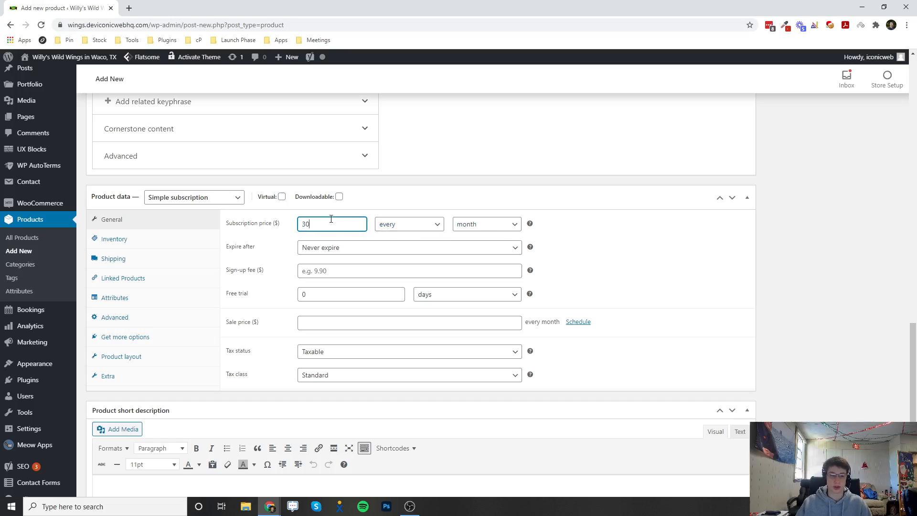
left_click(391, 225)
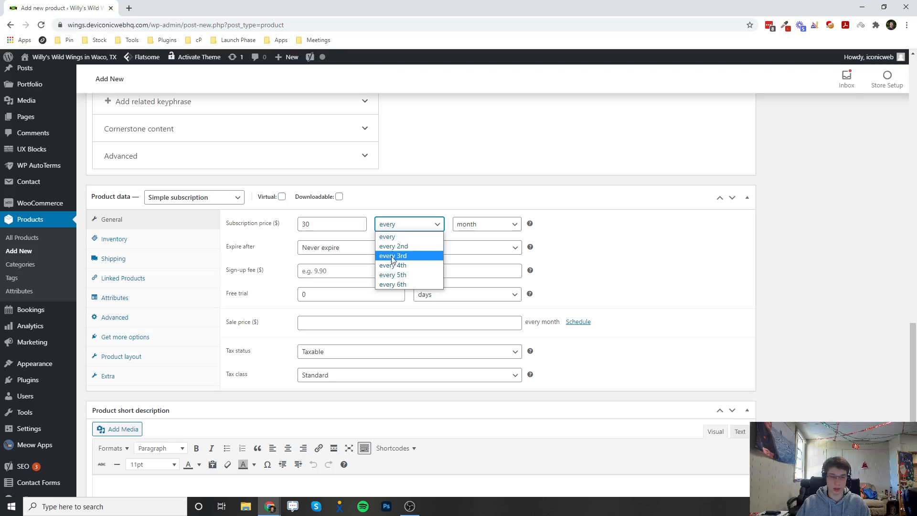
left_click(392, 275)
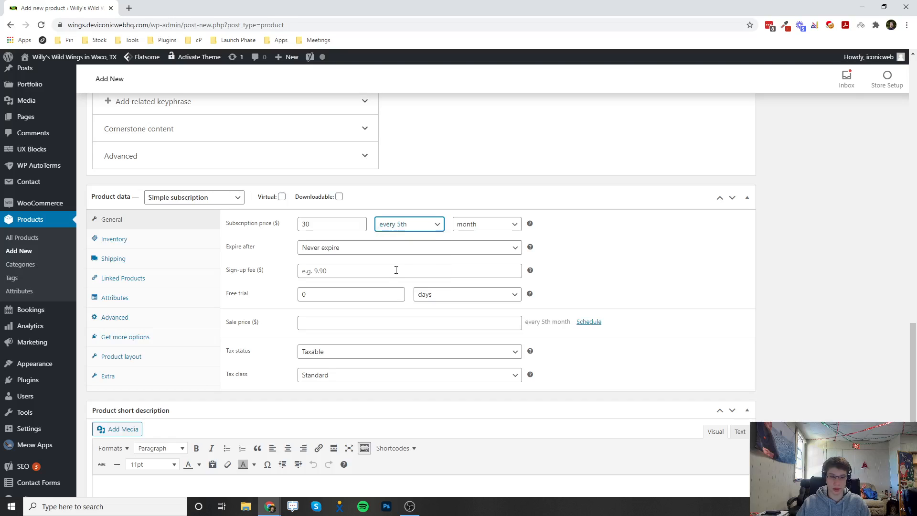
left_click(462, 226)
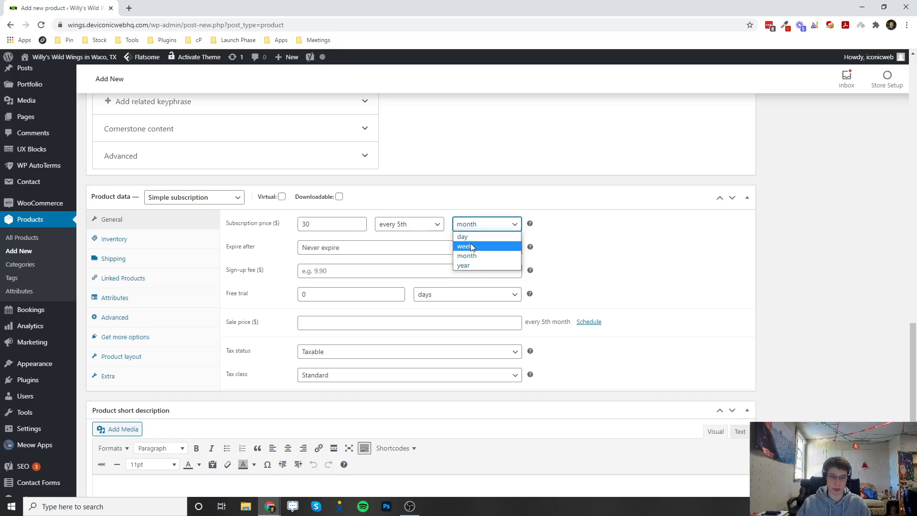
left_click(472, 245)
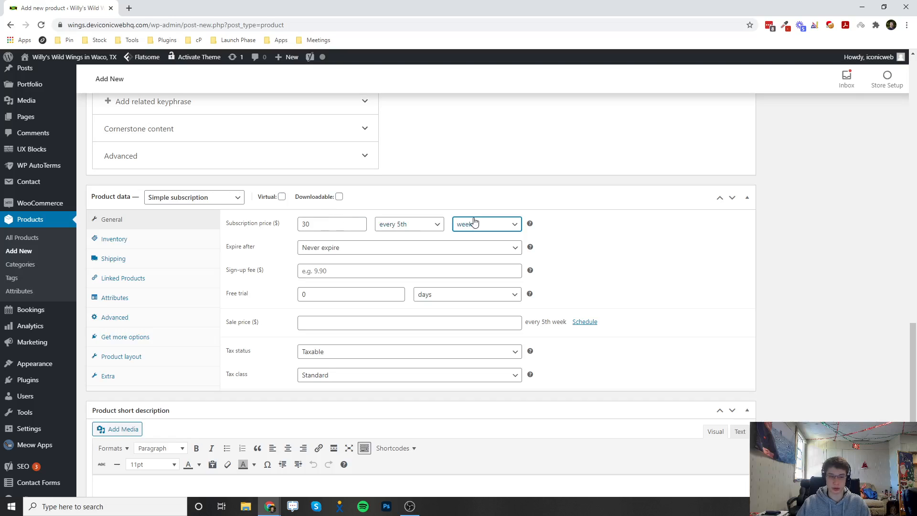
- Change the subscription's billing interval to every month
left_click_drag(318, 219, 307, 223)
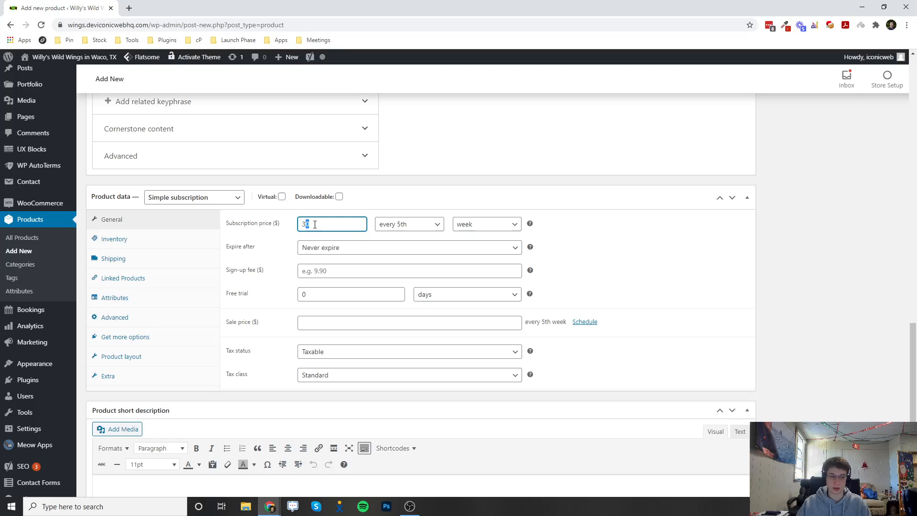
left_click(420, 224)
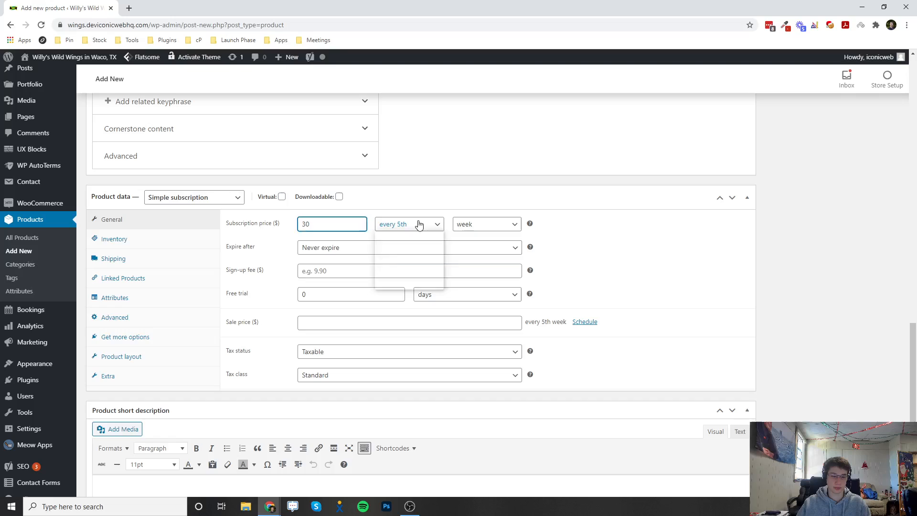
left_click(387, 237)
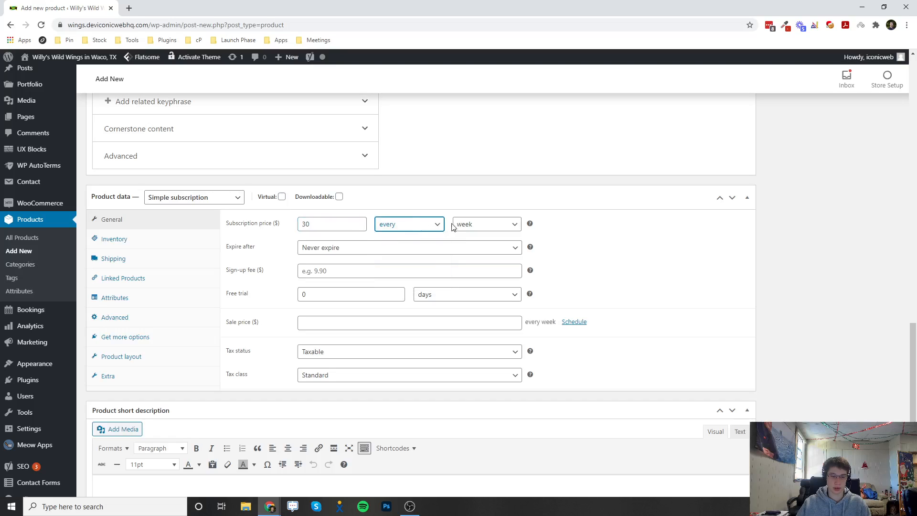
left_click(459, 224)
left_click(465, 255)
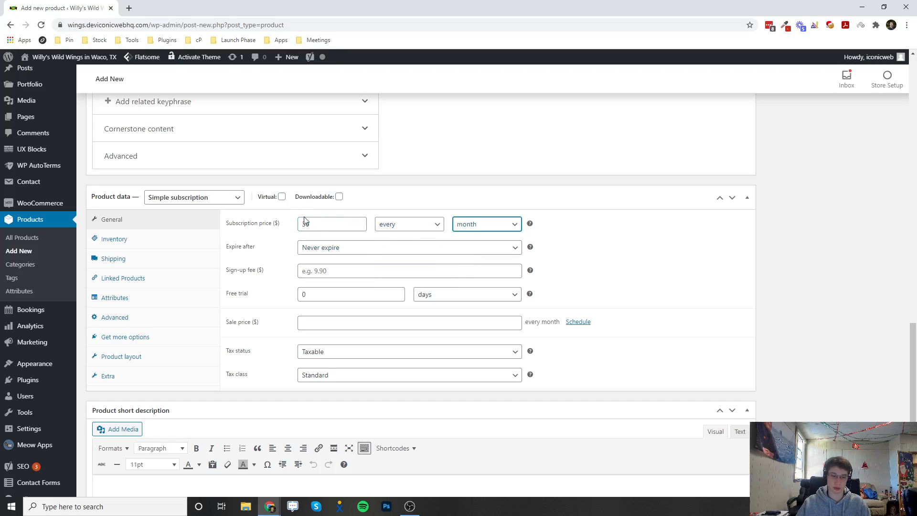
left_click(325, 224)
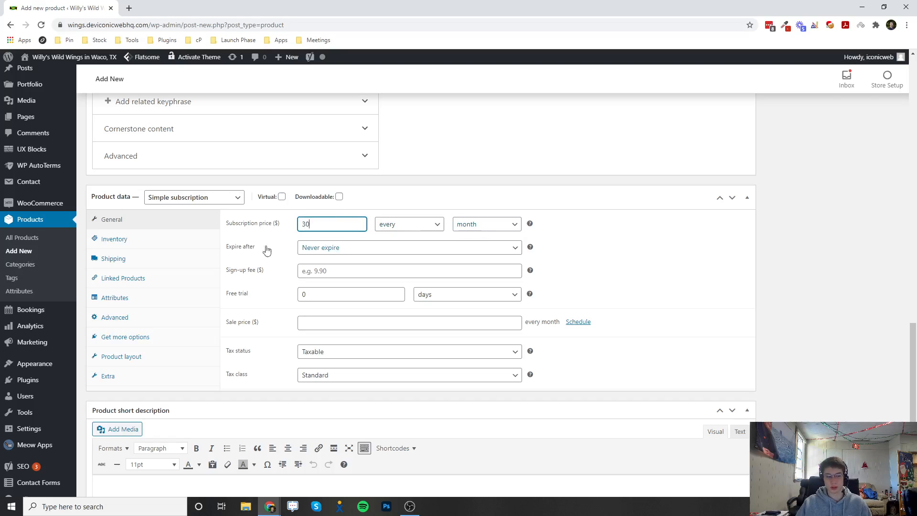
- Set the subscription to expire after 24 months
left_click(444, 250)
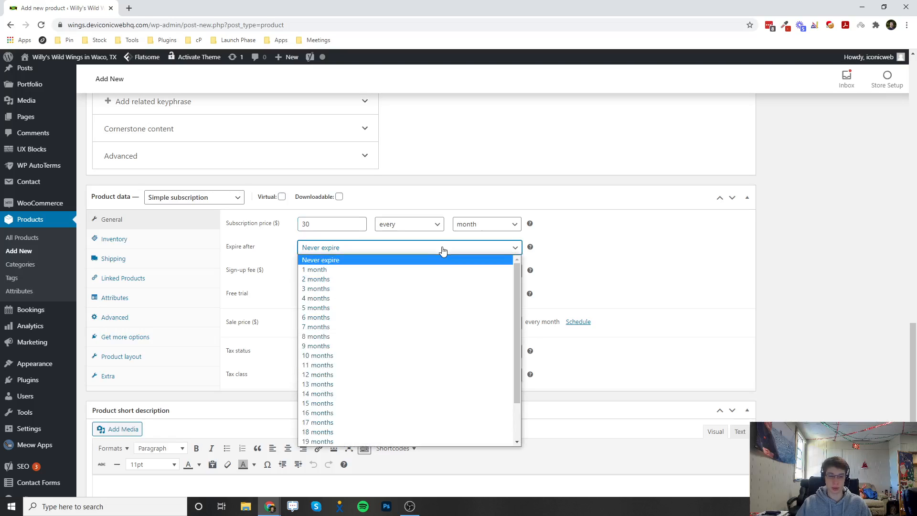
scroll(424, 342, "down", 2)
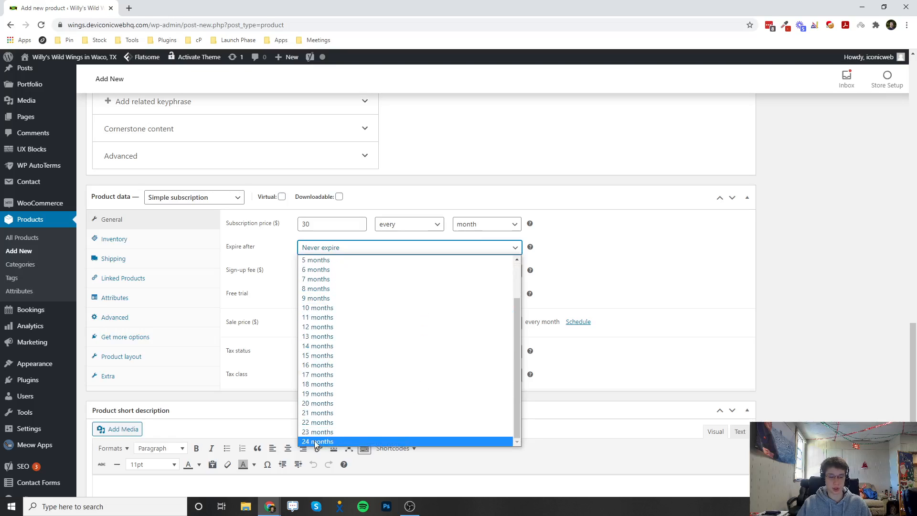
left_click(333, 443)
left_click(336, 248)
left_click(336, 248)
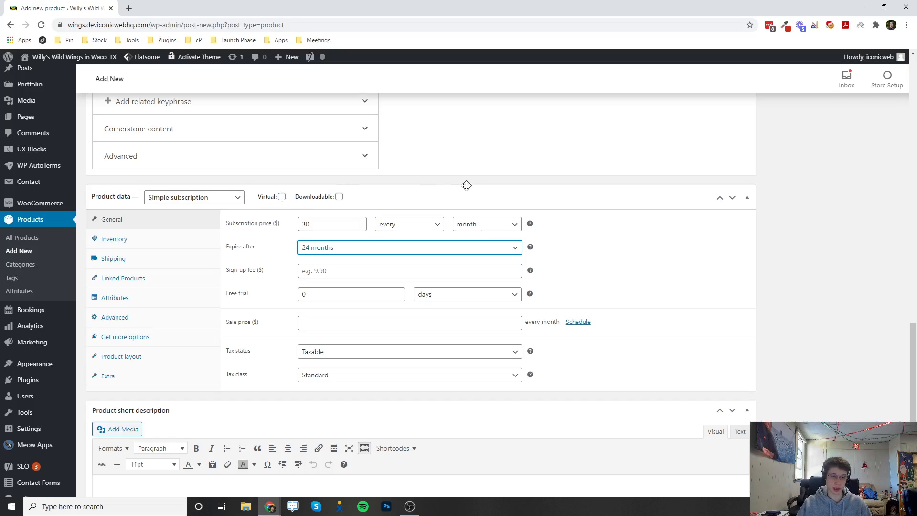
- Set the subscription's sign-up fee to $5
left_click(347, 272)
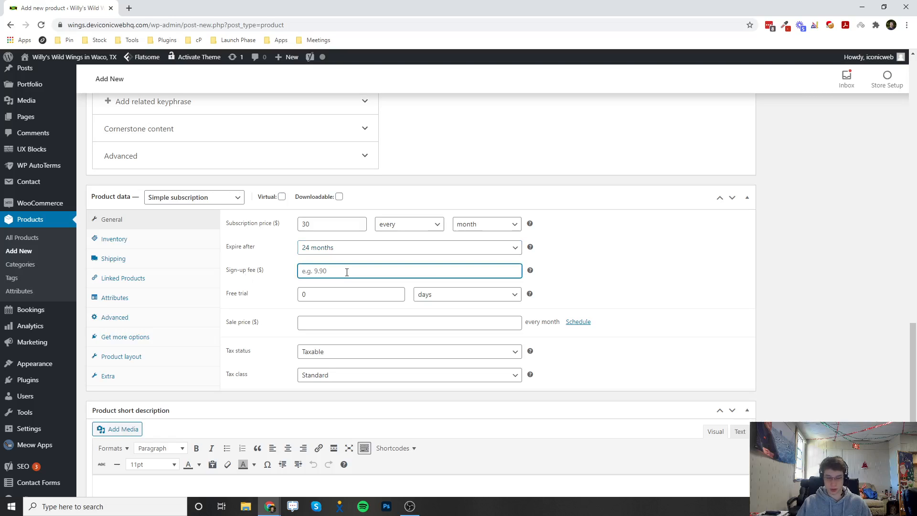
type("56")
left_click(611, 245)
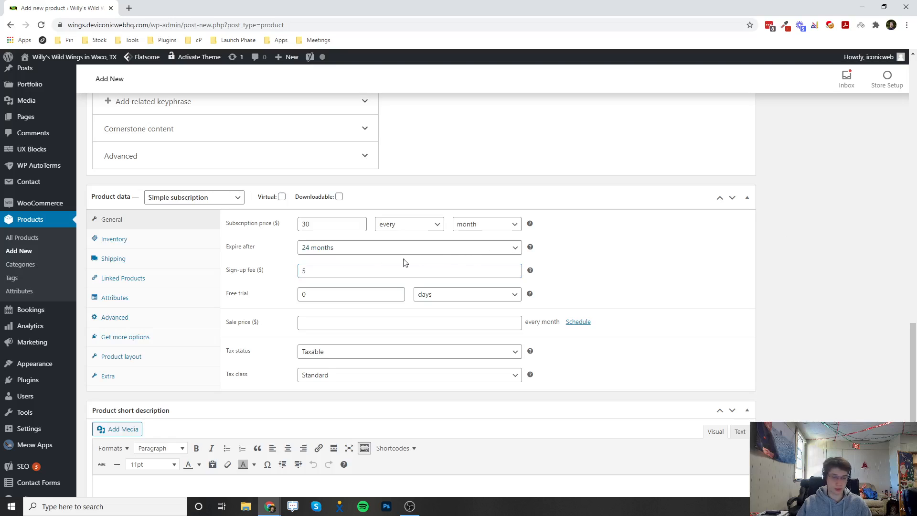
- Clear the subscription's sign-up fee
double_click(314, 272)
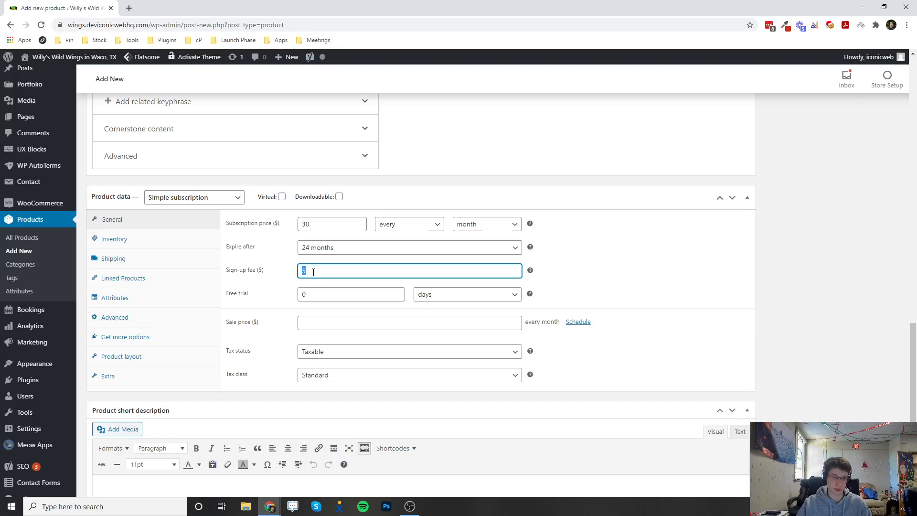
left_click(313, 271)
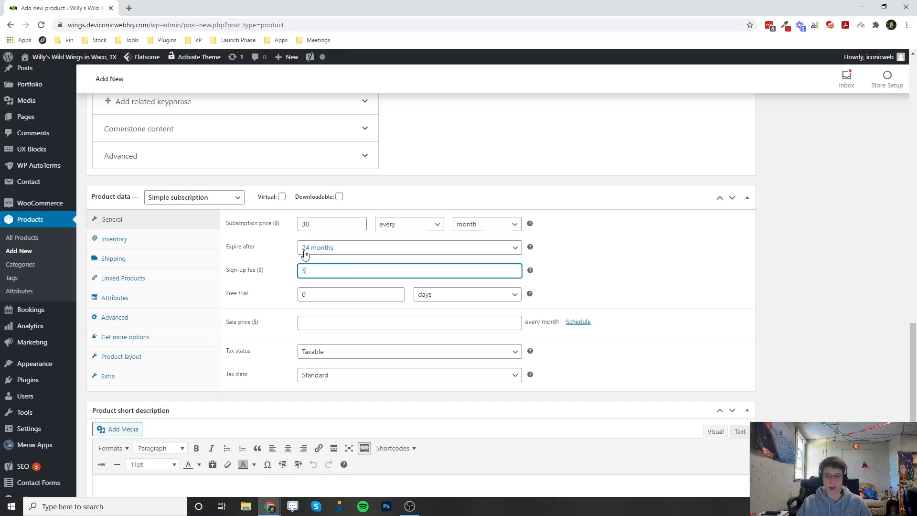
double_click(309, 271)
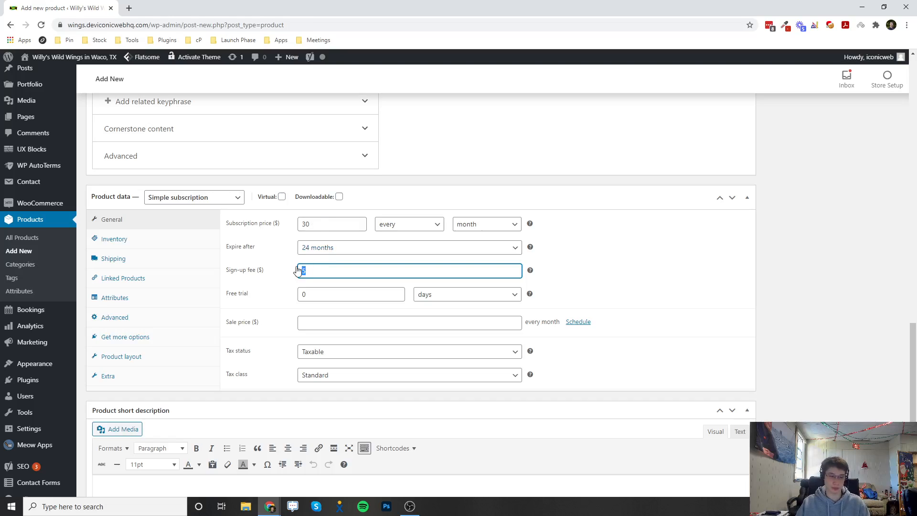
key("BackSpace")
left_click(626, 244)
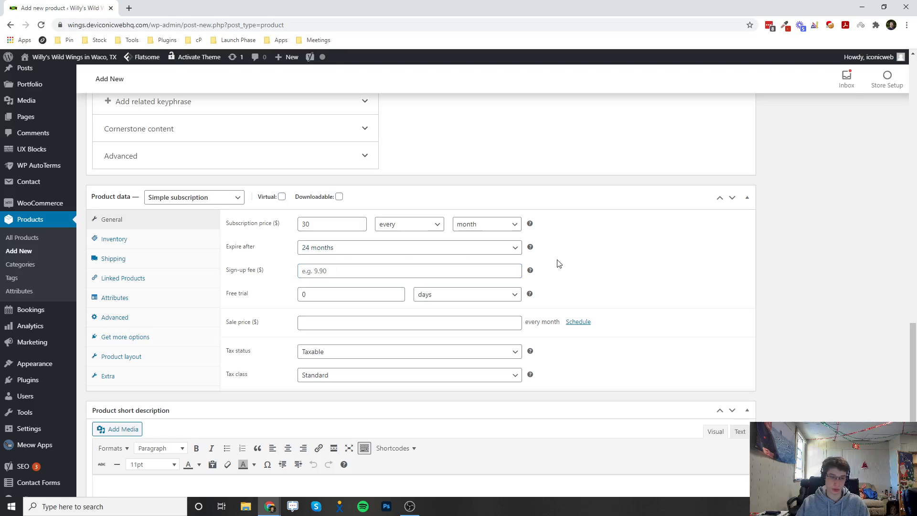
- Set the subscription's free trial to 7 days
double_click(322, 294)
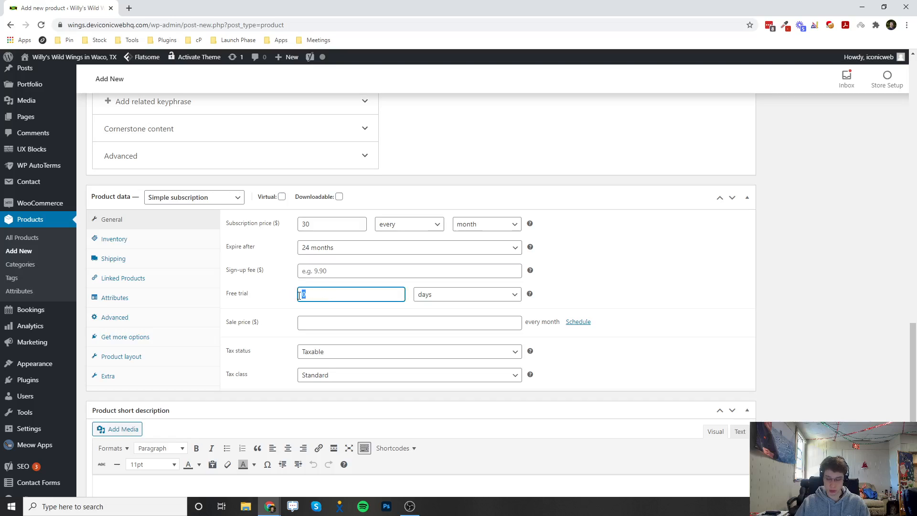
type("7")
left_click(427, 296)
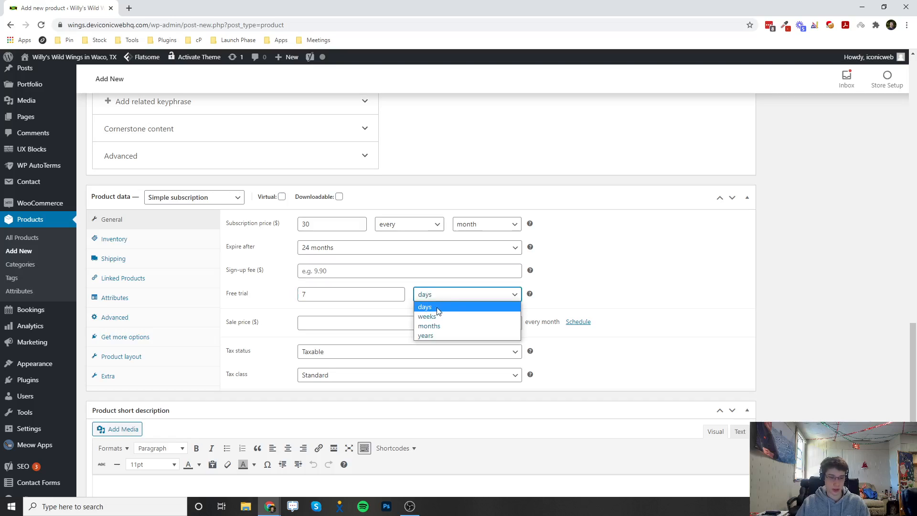
left_click(438, 312)
left_click(443, 297)
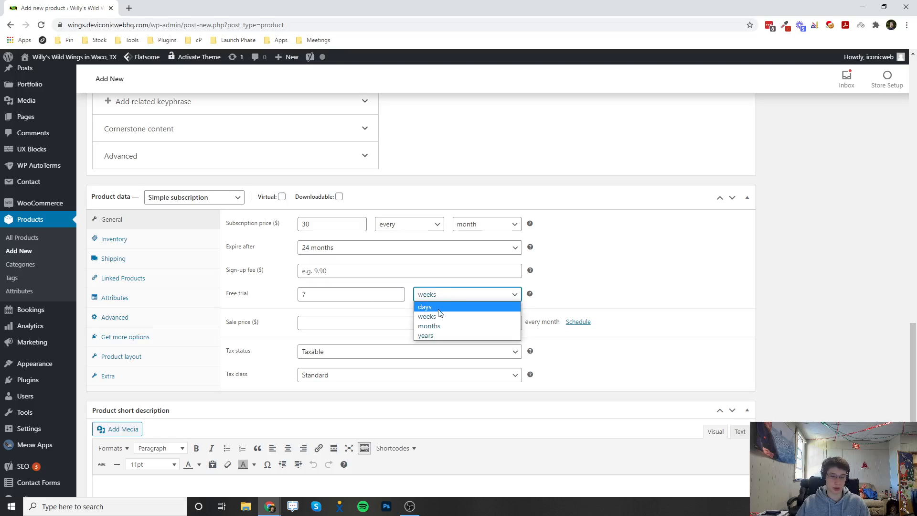
left_click(437, 309)
left_click(303, 294)
type("7")
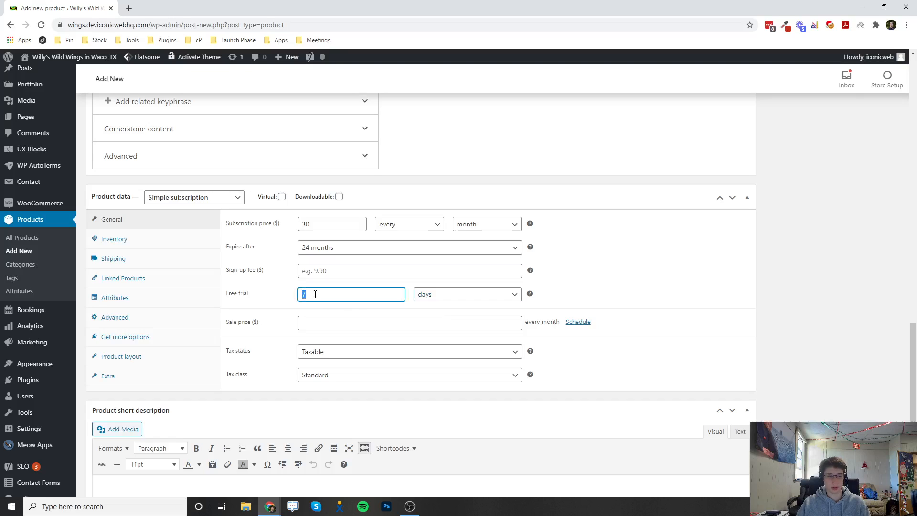
left_click(311, 224)
left_click(305, 295)
left_click_drag(323, 300, 302, 297)
left_click(302, 296)
- Set the subscription's sale price to $25
left_click(357, 322)
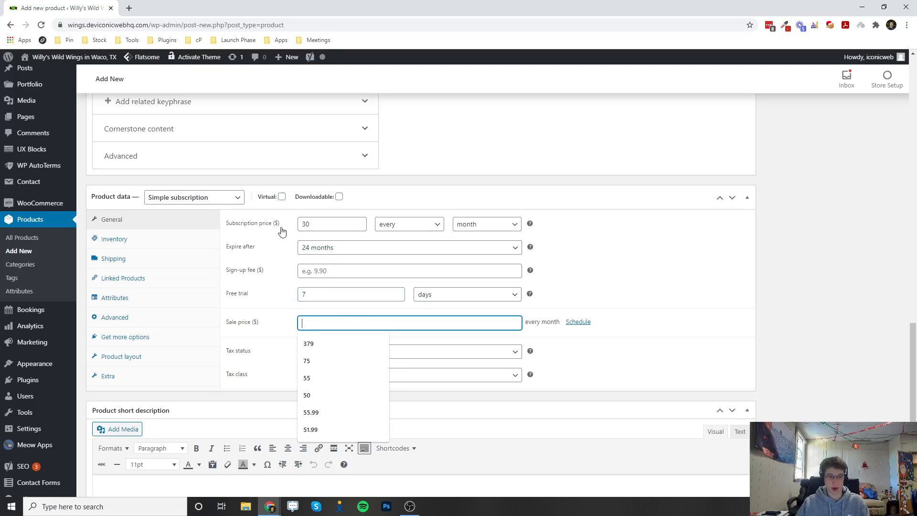
double_click(320, 226)
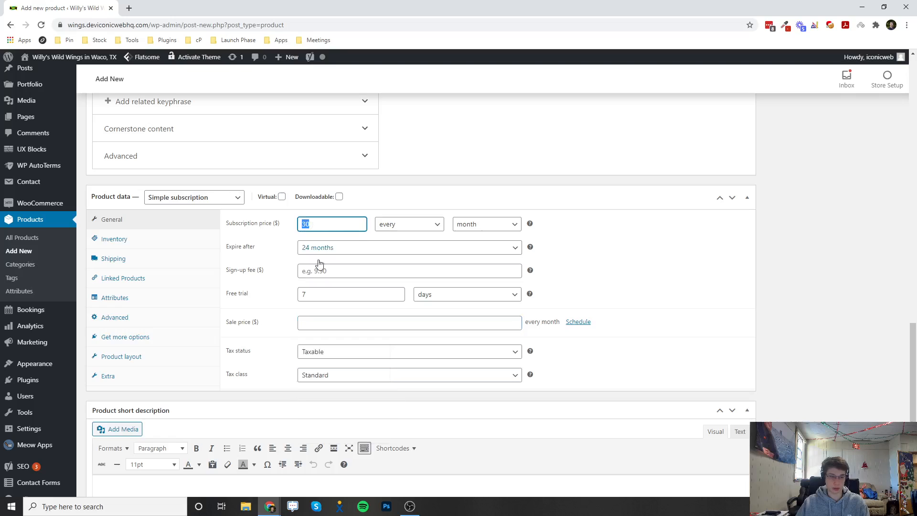
left_click(318, 321)
type("25")
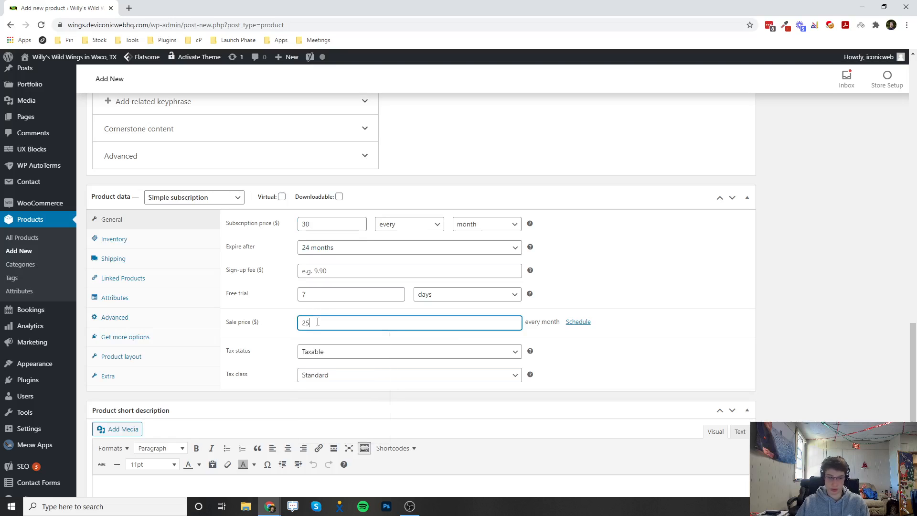
left_click(785, 275)
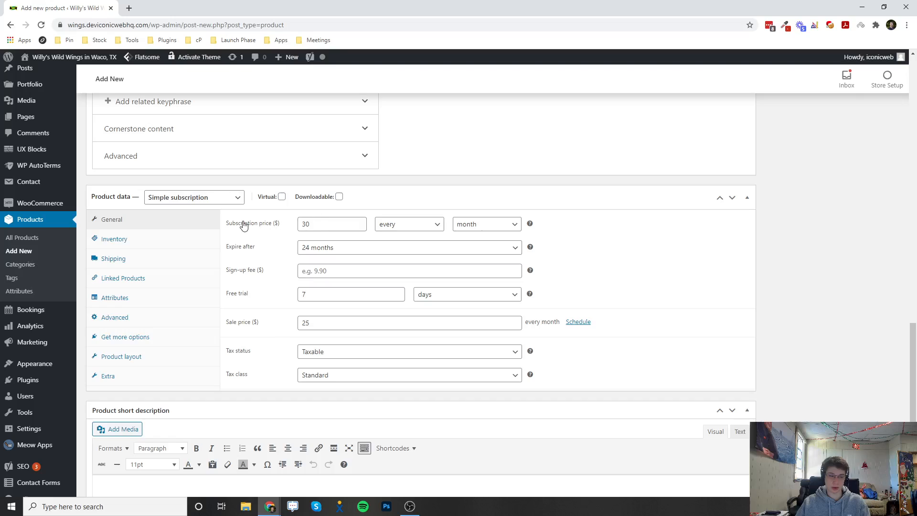
left_click(307, 224)
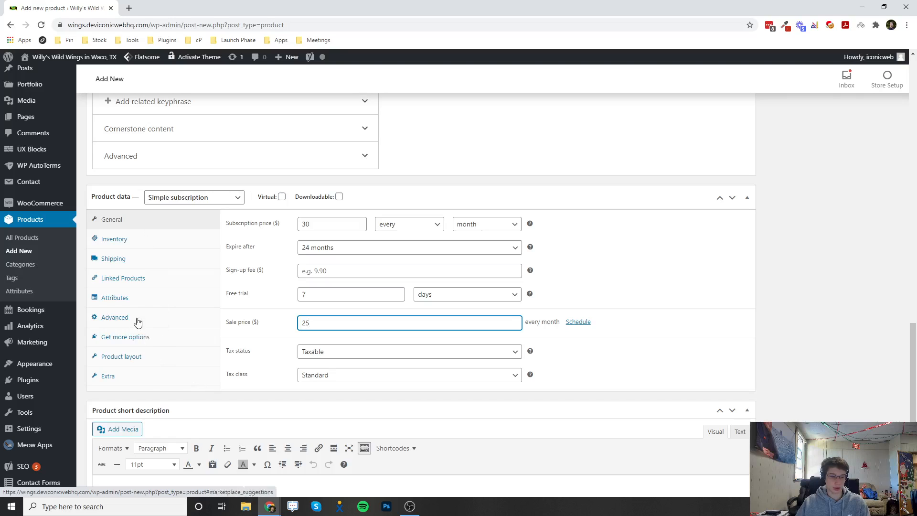
- Look through the product's inventory, shipping, linked products, attributes and advanced settings, and return to the general settings
left_click(144, 242)
left_click(147, 268)
left_click(143, 282)
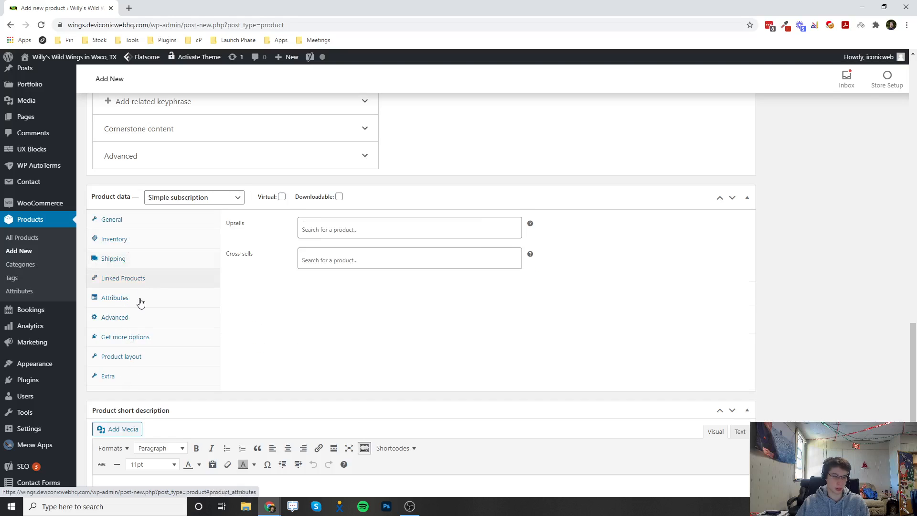
left_click(139, 298)
left_click(136, 318)
left_click(139, 225)
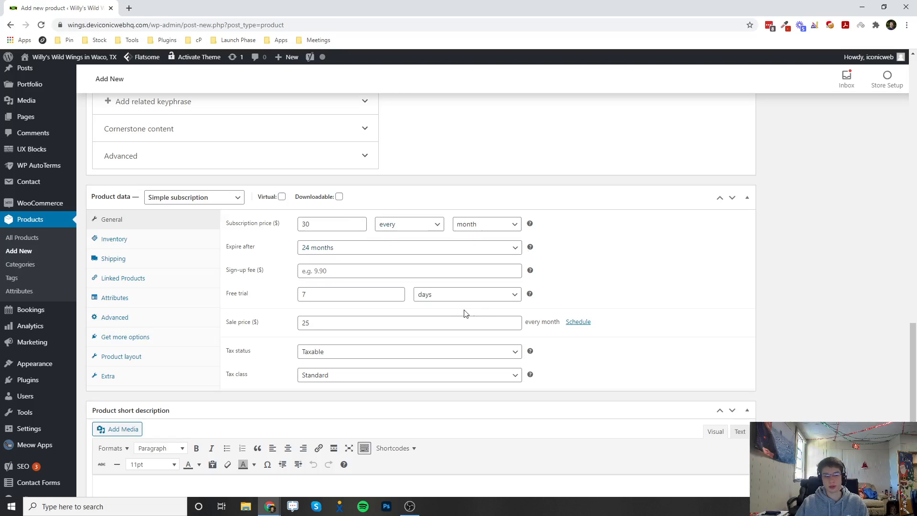
- Publish the subscription product and open its store page in a new browser tab
scroll(466, 313, "up", 15)
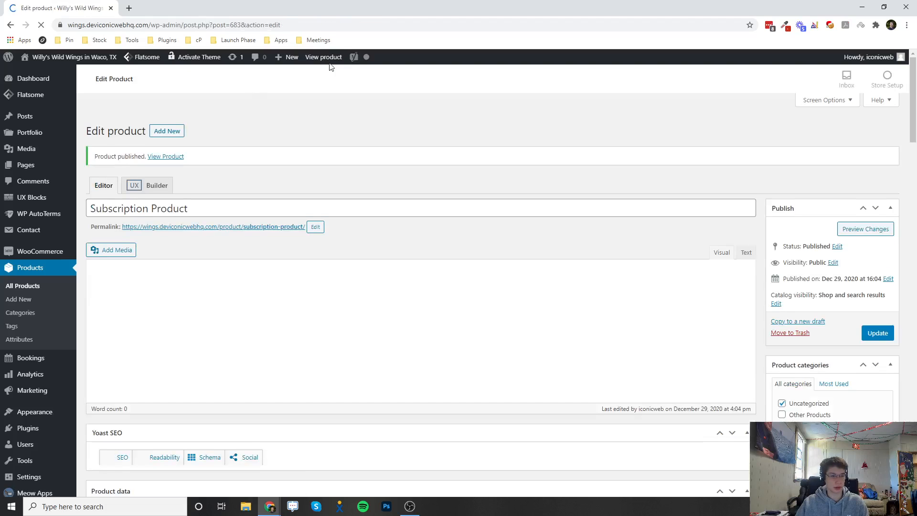
right_click(324, 59)
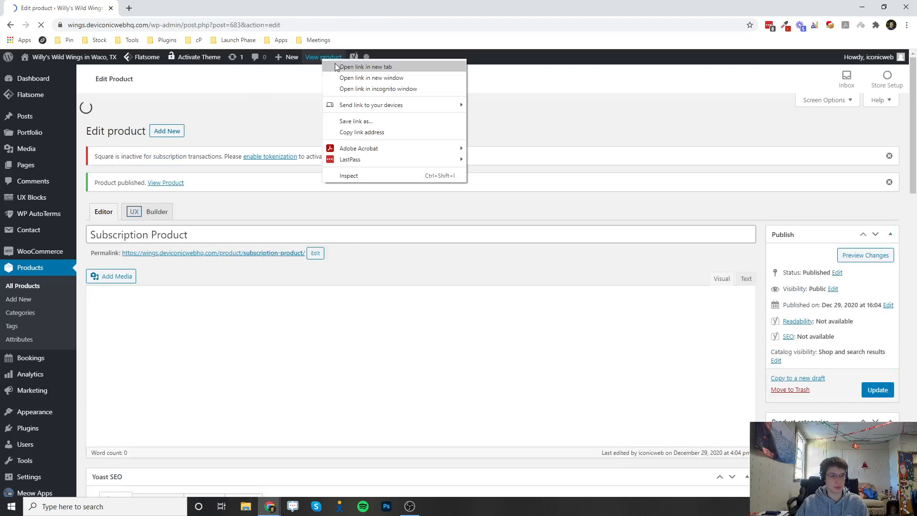
left_click(337, 67)
left_click(167, 6)
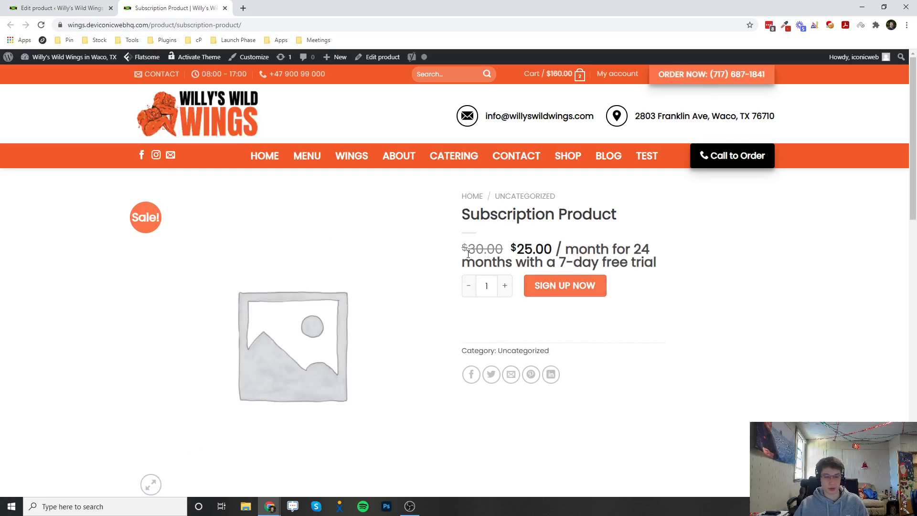
- Check the sale price and free trial wording on the store page, and add one subscription to the cart
scroll(468, 255, "down", 1)
left_click_drag(461, 201, 551, 201)
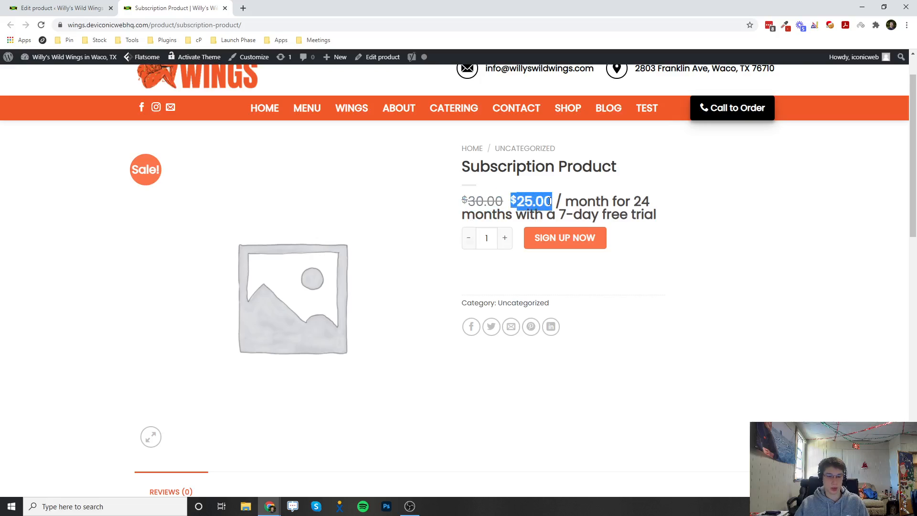
left_click(605, 202)
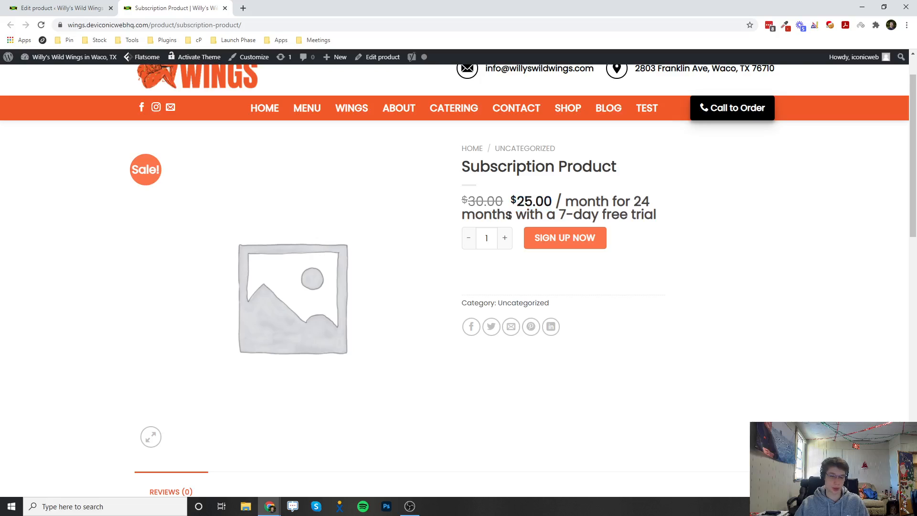
left_click_drag(519, 216, 662, 223)
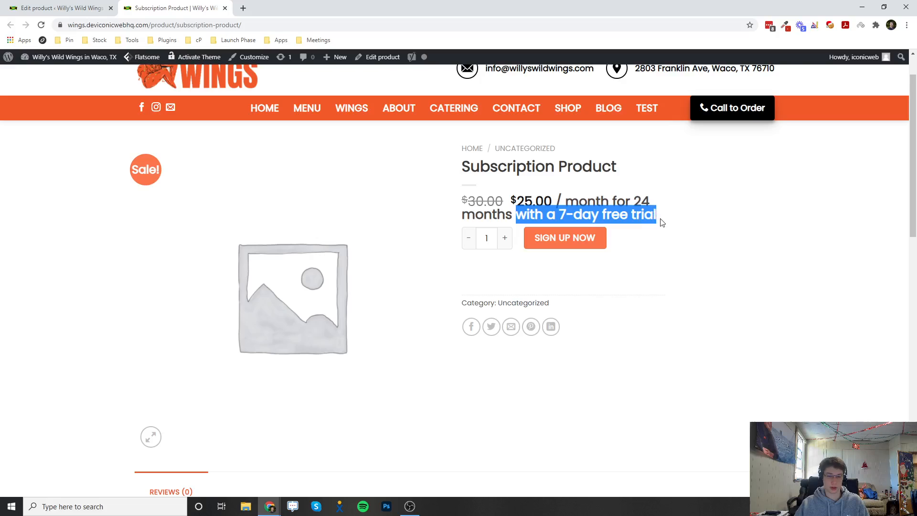
left_click(698, 219)
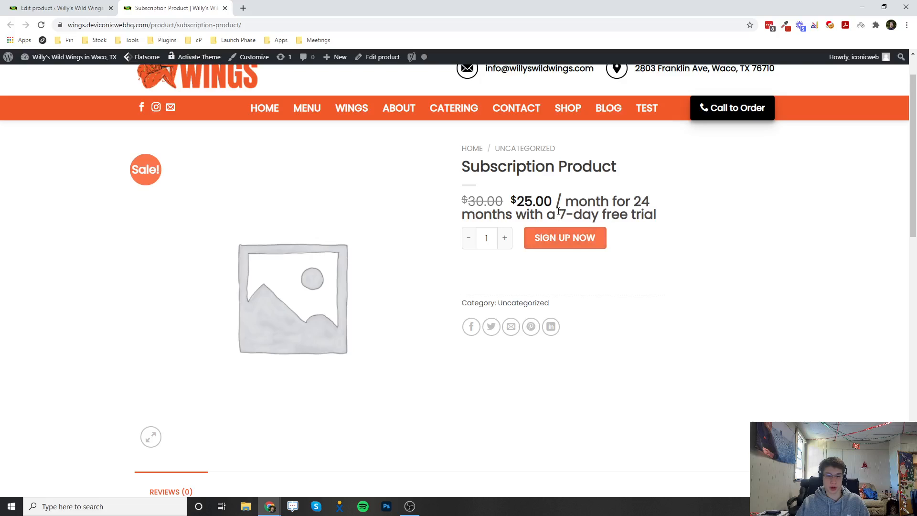
left_click_drag(560, 215, 675, 213)
left_click(678, 213)
left_click_drag(515, 200, 551, 199)
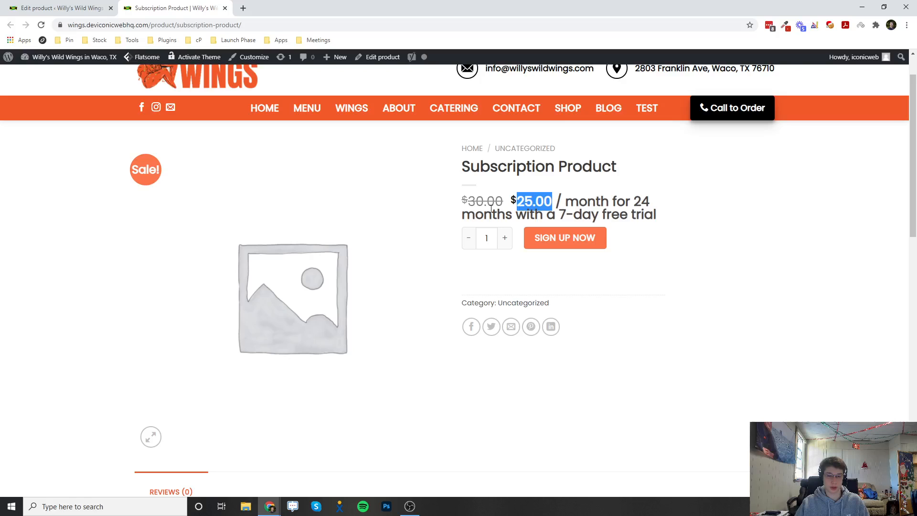
left_click(564, 235)
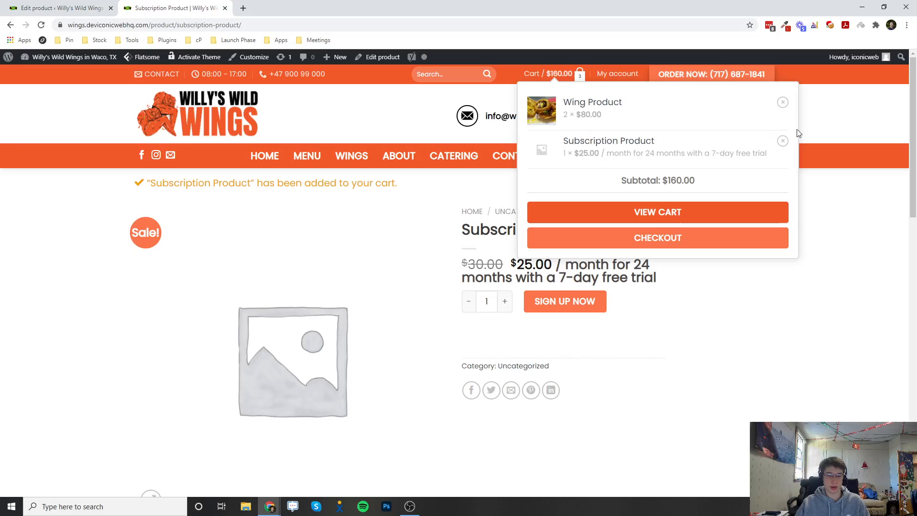
- Change the product type to Variable subscription in the product editor and view its attribute and variation settings
left_click(78, 6)
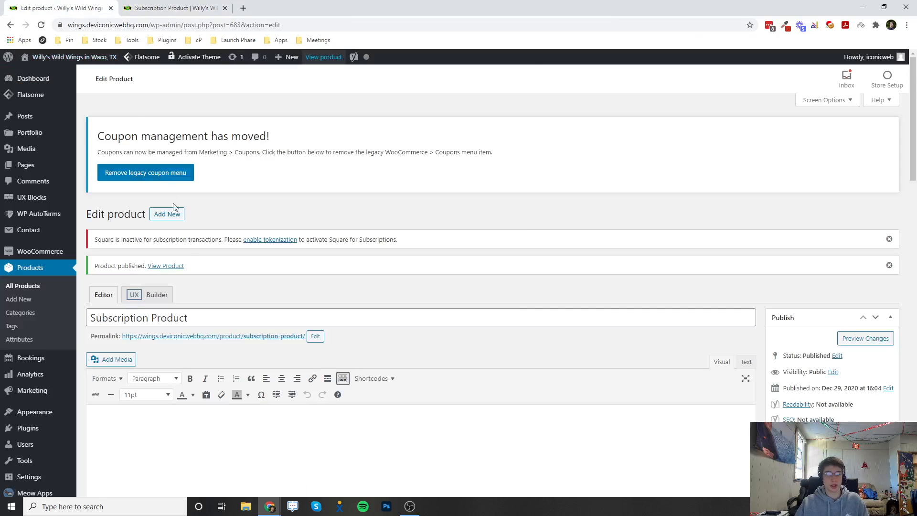
scroll(190, 311, "down", 15)
scroll(191, 313, "down", 1)
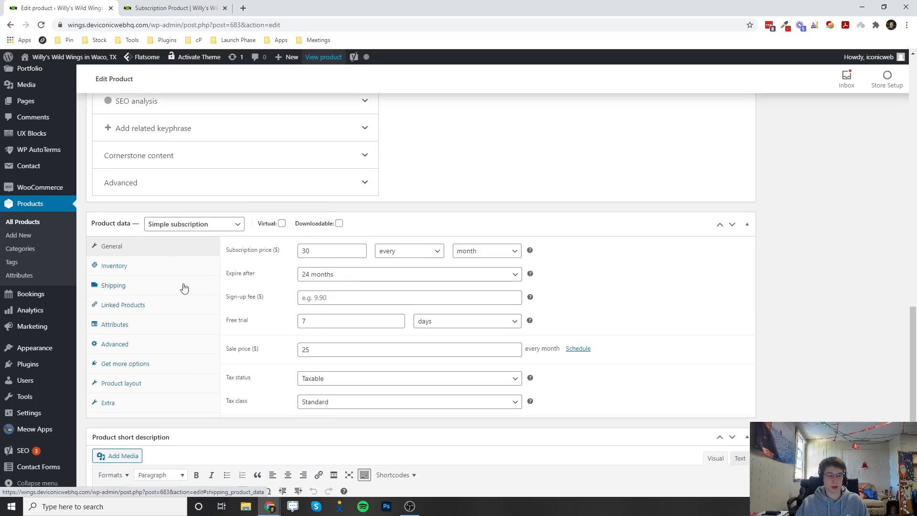
left_click(194, 225)
left_click(166, 298)
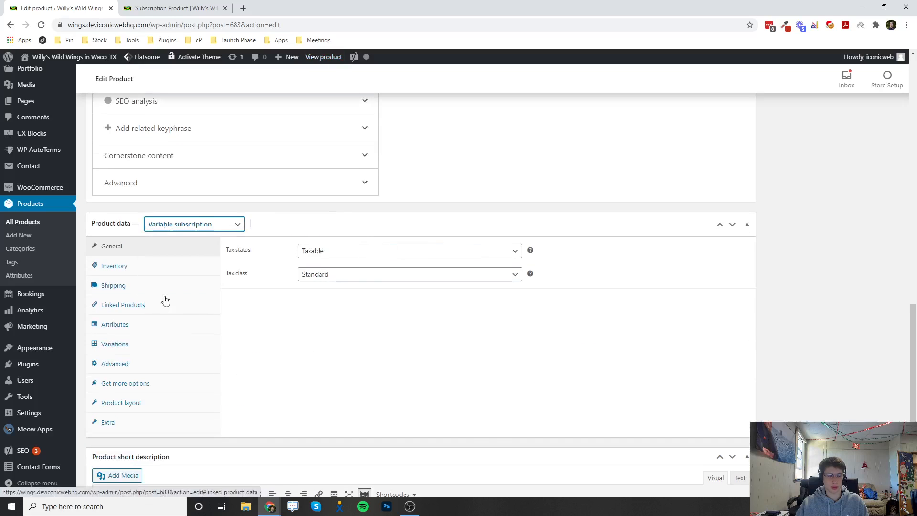
left_click(155, 325)
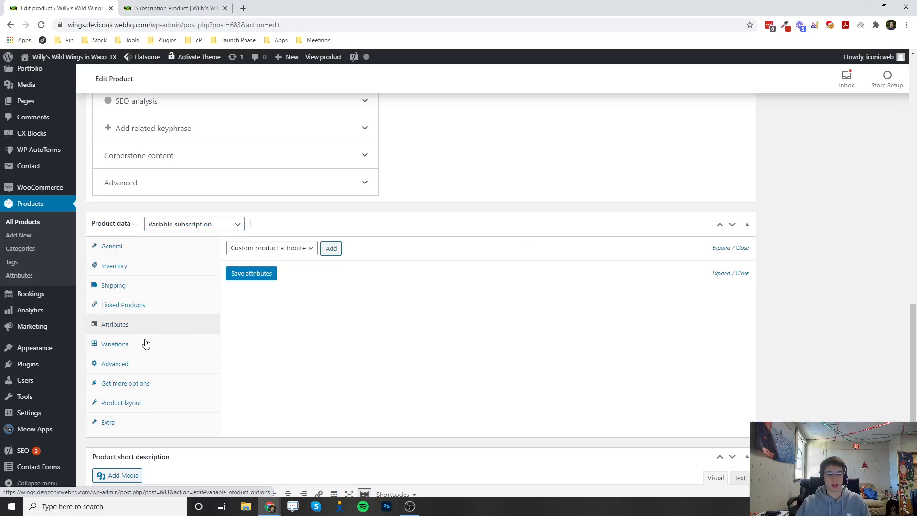
left_click(146, 343)
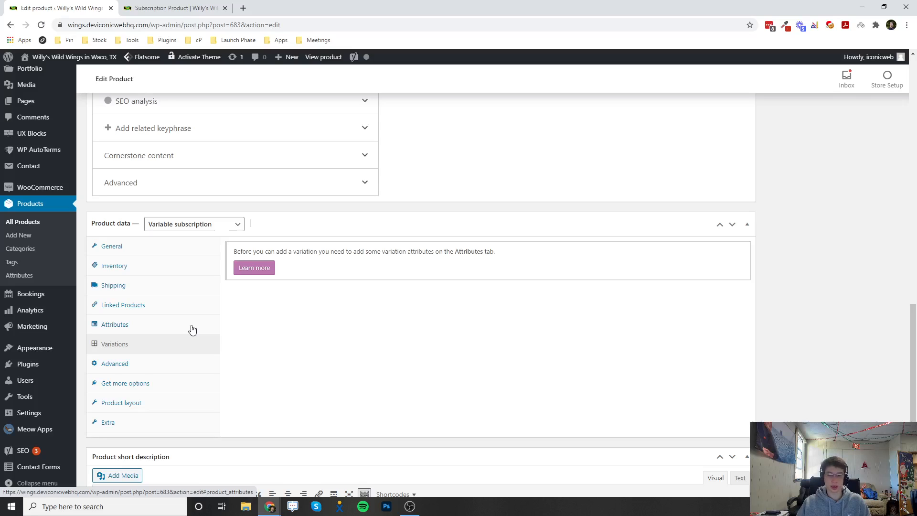
- Review the subscription's price, duration and trial terms on its store page
left_click(155, 8)
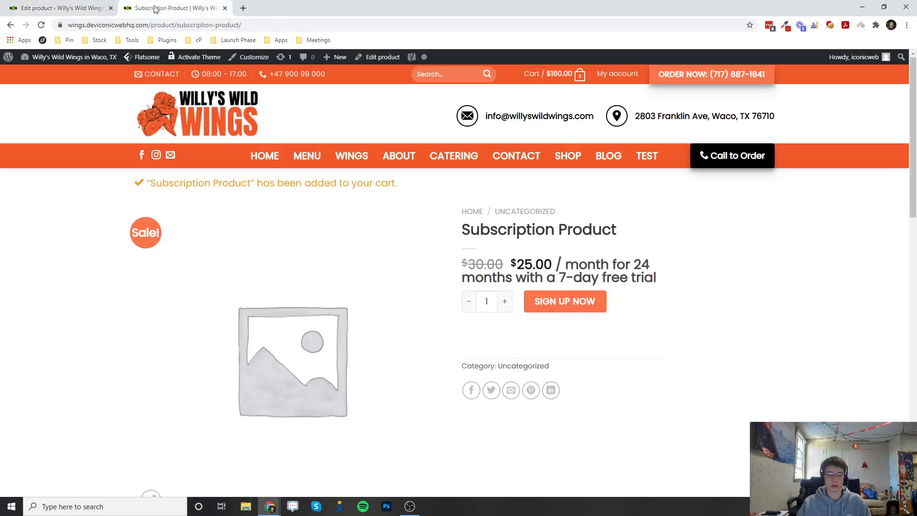
double_click(516, 263)
left_click_drag(609, 263, 630, 264)
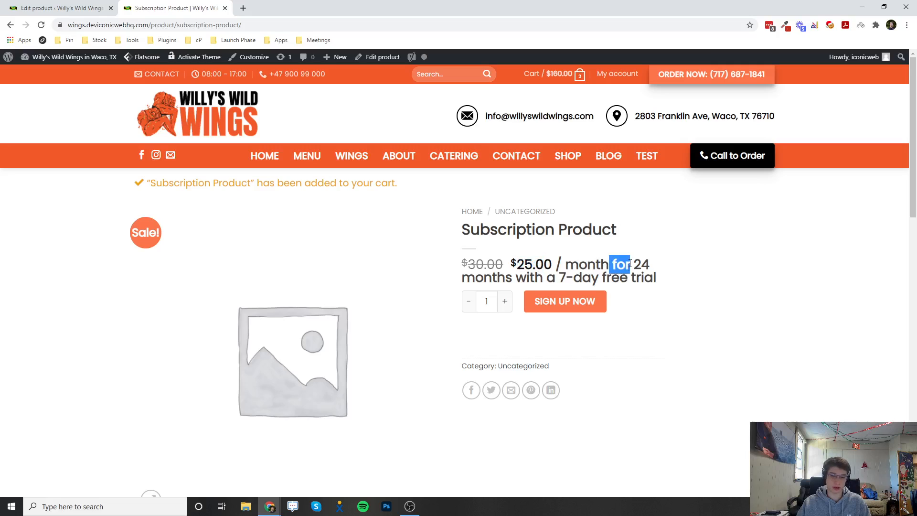
left_click_drag(554, 275, 611, 279)
left_click(610, 280)
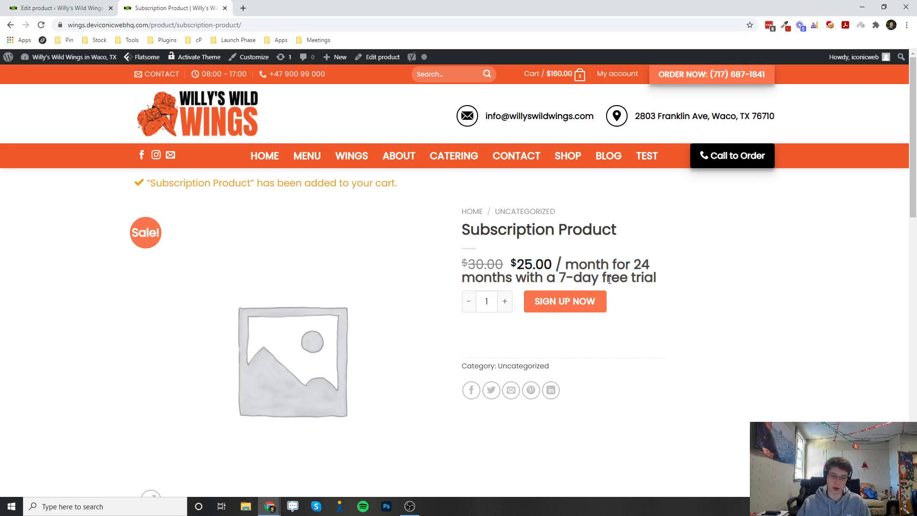
- Set the product type back to Simple subscription in the product editor
left_click(59, 8)
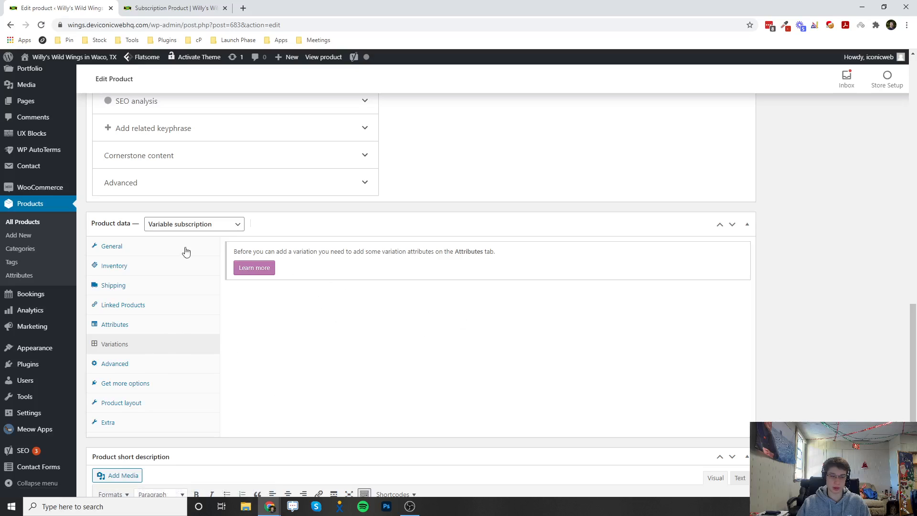
left_click(170, 245)
left_click(167, 224)
left_click(187, 284)
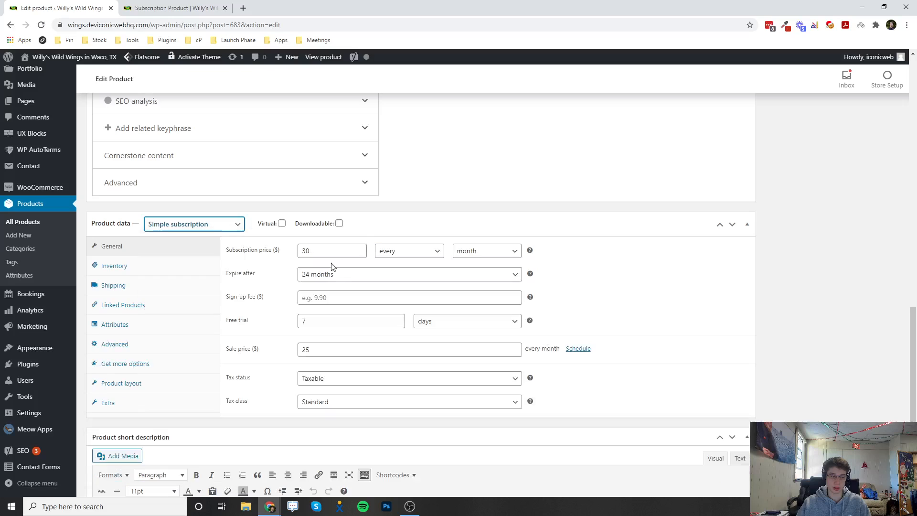